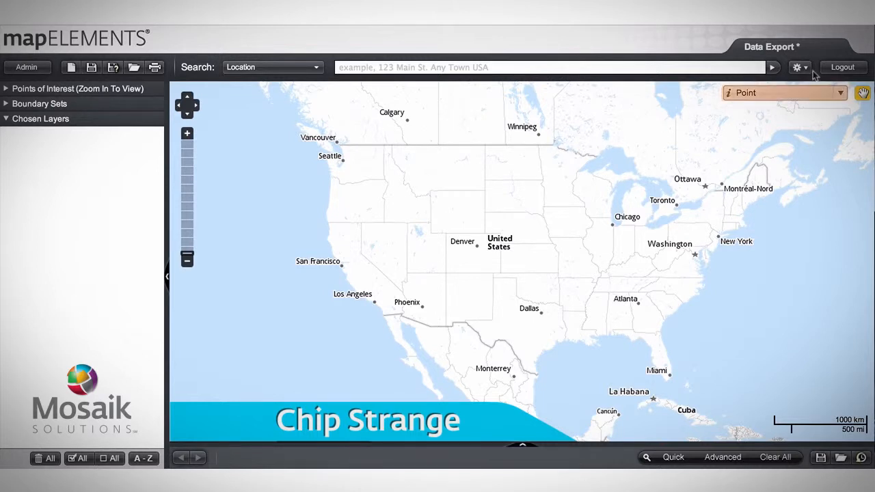
Step: Set the map inspection type to States - US and inspect Arizona
{"action": "left_click", "coordinate": [840, 94]}
{"action": "scroll", "coordinate": [738, 221], "scroll_direction": "down", "scroll_amount": 1}
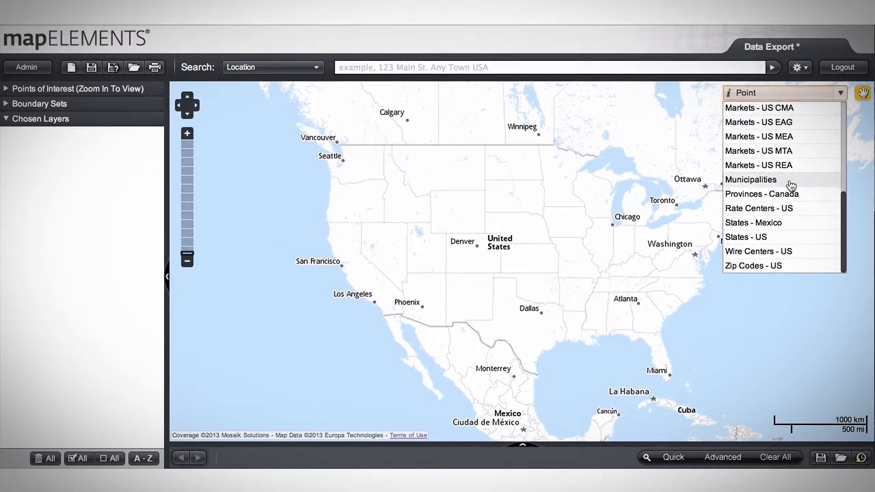
{"action": "left_click", "coordinate": [786, 236]}
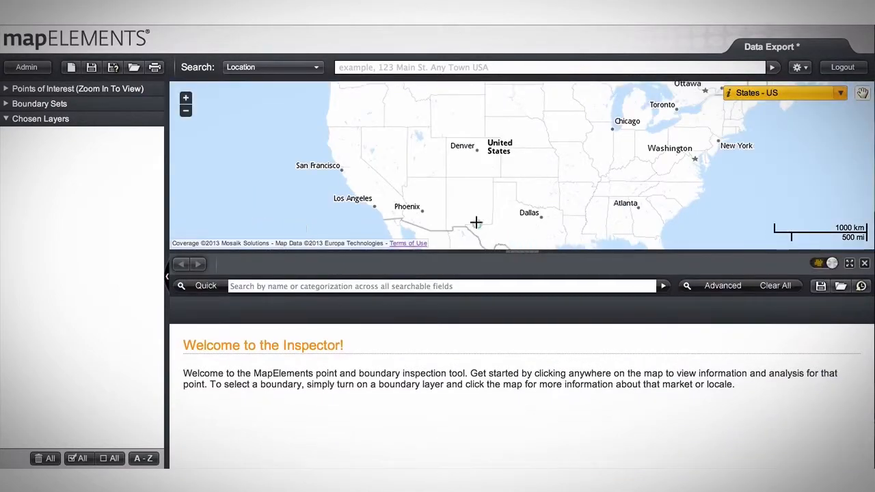
{"action": "left_click", "coordinate": [435, 199]}
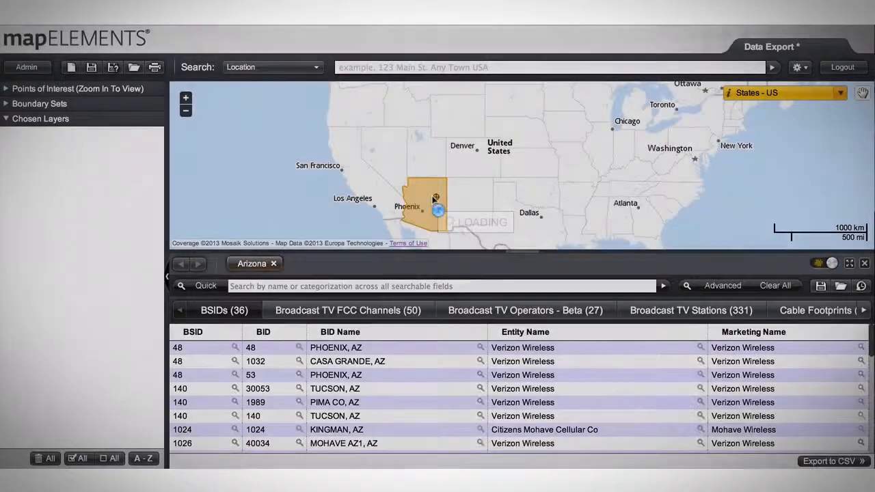
Step: Look through Arizona's data categories in the inspector and open its Mobile Coverage records
{"action": "scroll", "coordinate": [441, 318], "scroll_direction": "down", "scroll_amount": 3}
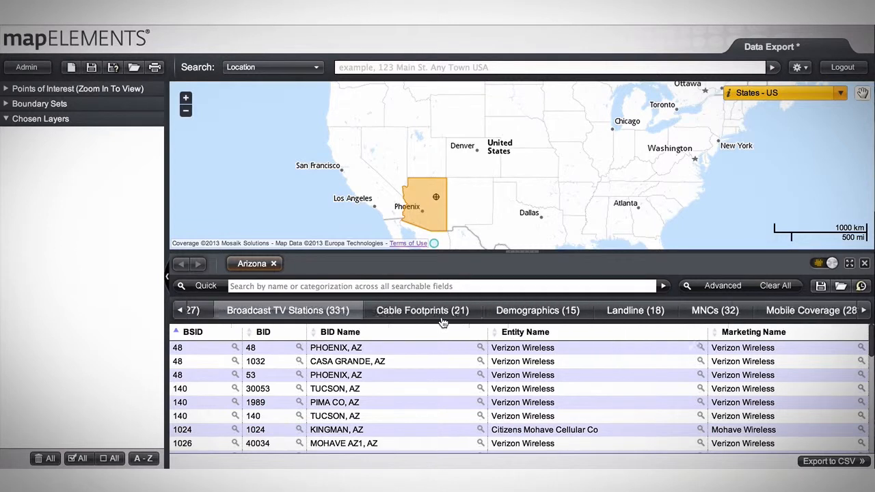
{"action": "scroll", "coordinate": [443, 319], "scroll_direction": "up", "scroll_amount": 3}
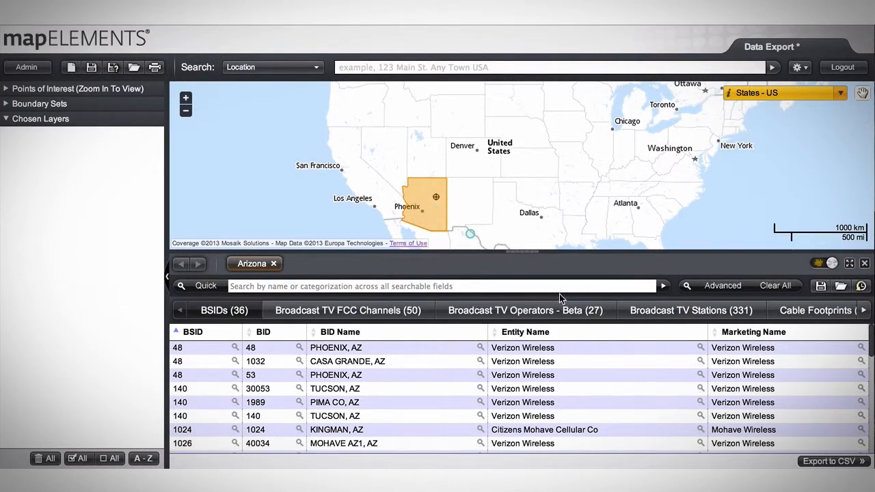
{"action": "scroll", "coordinate": [563, 314], "scroll_direction": "down", "scroll_amount": 1}
{"action": "scroll", "coordinate": [567, 319], "scroll_direction": "down", "scroll_amount": 2}
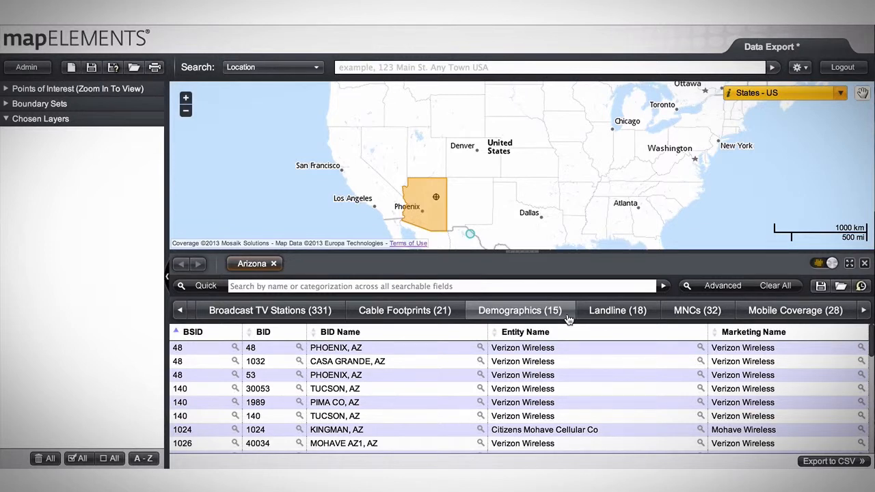
{"action": "scroll", "coordinate": [567, 319], "scroll_direction": "down", "scroll_amount": 2}
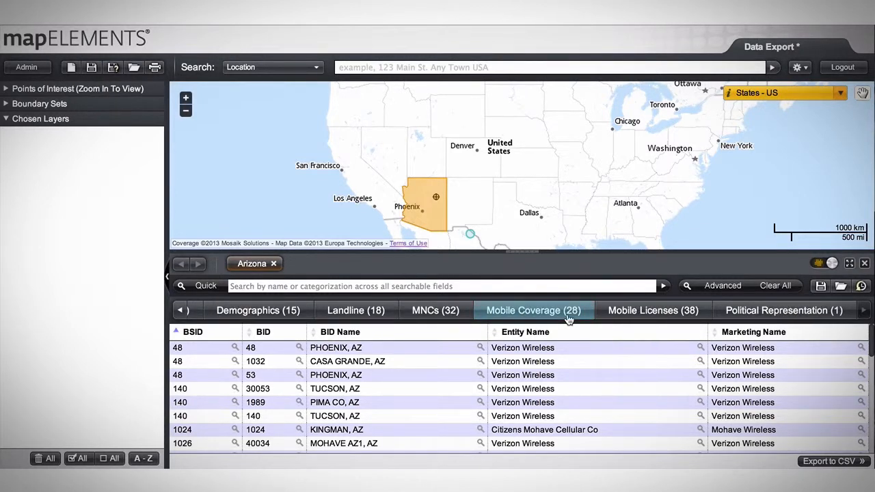
{"action": "left_click", "coordinate": [566, 319]}
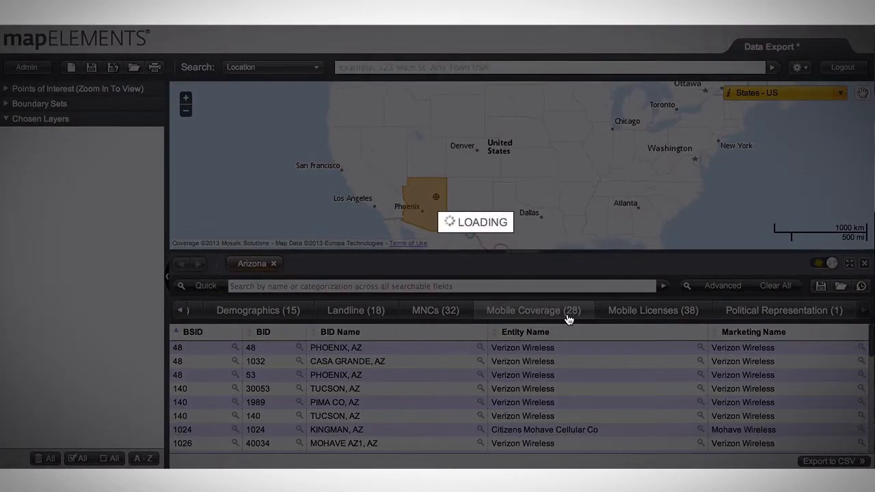
Step: Add the Sprint (Sprint PCS) CDMA / 1X / EVDO / EVDO_REV_A coverage layer to the map and turn off the Arizona highlight
{"action": "scroll", "coordinate": [551, 355], "scroll_direction": "down", "scroll_amount": 2}
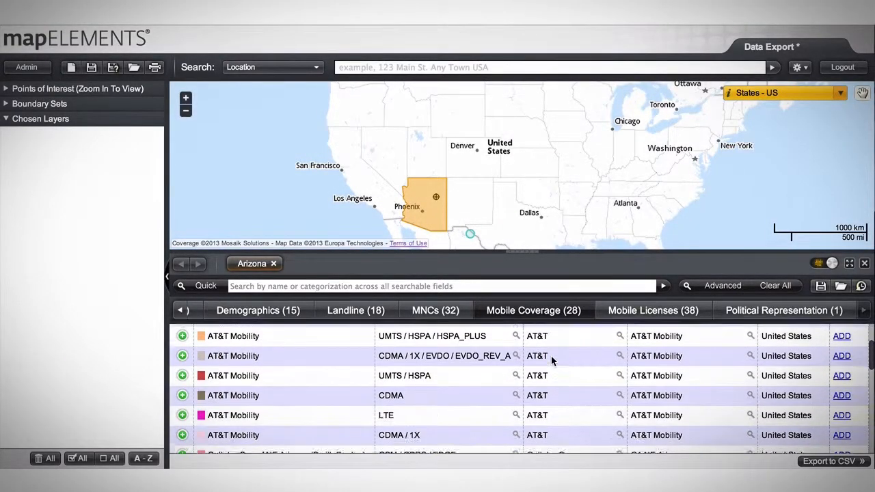
{"action": "scroll", "coordinate": [551, 355], "scroll_direction": "down", "scroll_amount": 4}
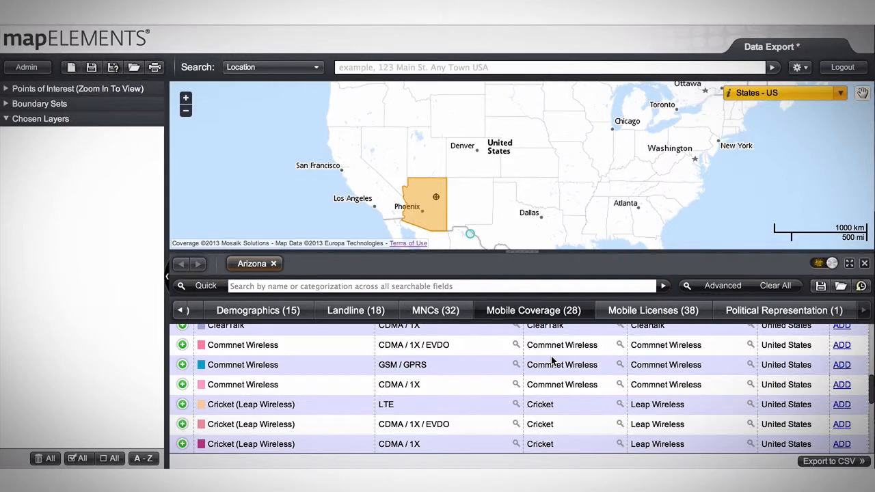
{"action": "scroll", "coordinate": [552, 360], "scroll_direction": "down", "scroll_amount": 4}
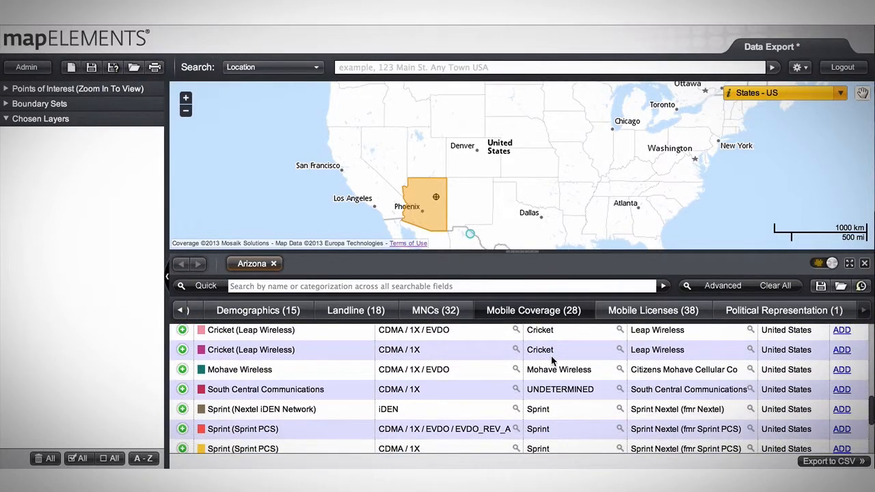
{"action": "scroll", "coordinate": [552, 361], "scroll_direction": "down", "scroll_amount": 5}
{"action": "scroll", "coordinate": [552, 360], "scroll_direction": "up", "scroll_amount": 3}
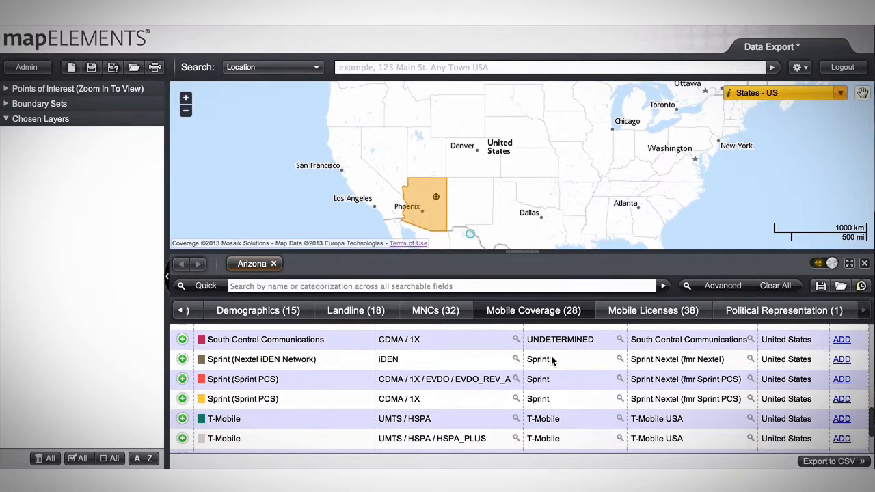
{"action": "left_click", "coordinate": [841, 378]}
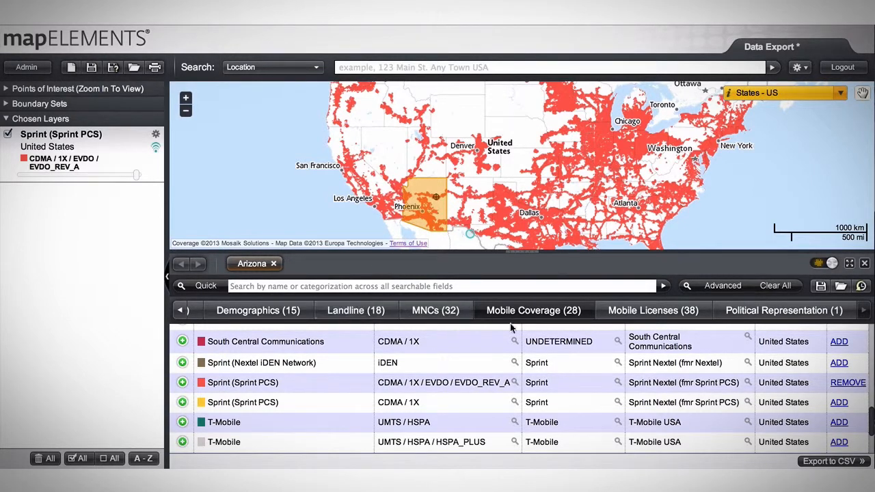
{"action": "scroll", "coordinate": [594, 342], "scroll_direction": "up", "scroll_amount": 10}
{"action": "left_click", "coordinate": [824, 264]}
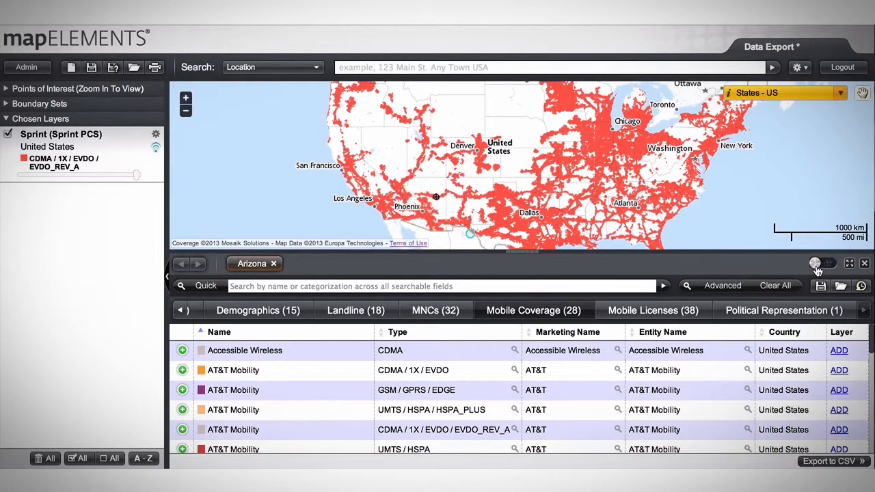
Step: Add the Sprint (Nextel iDEN Network) PCS-1900 MHz layer from Arizona's Mobile Licenses to the map
{"action": "left_click", "coordinate": [673, 310]}
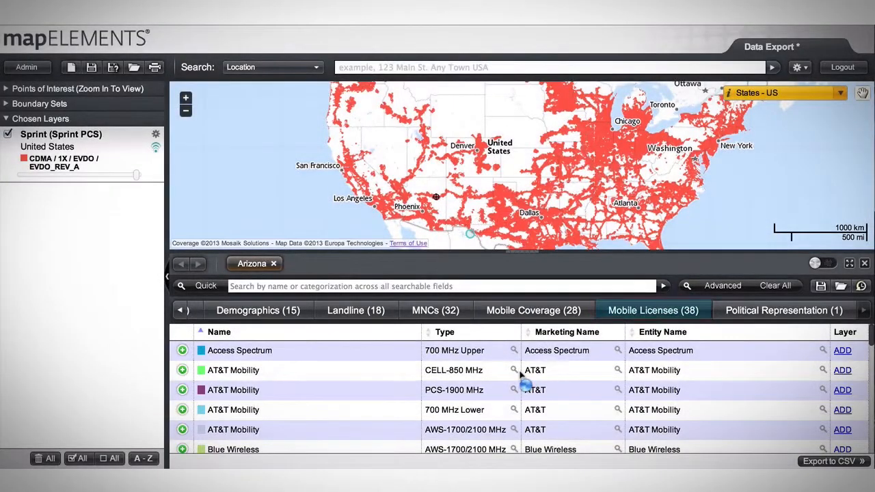
{"action": "scroll", "coordinate": [524, 373], "scroll_direction": "down", "scroll_amount": 3}
{"action": "scroll", "coordinate": [524, 375], "scroll_direction": "down", "scroll_amount": 20}
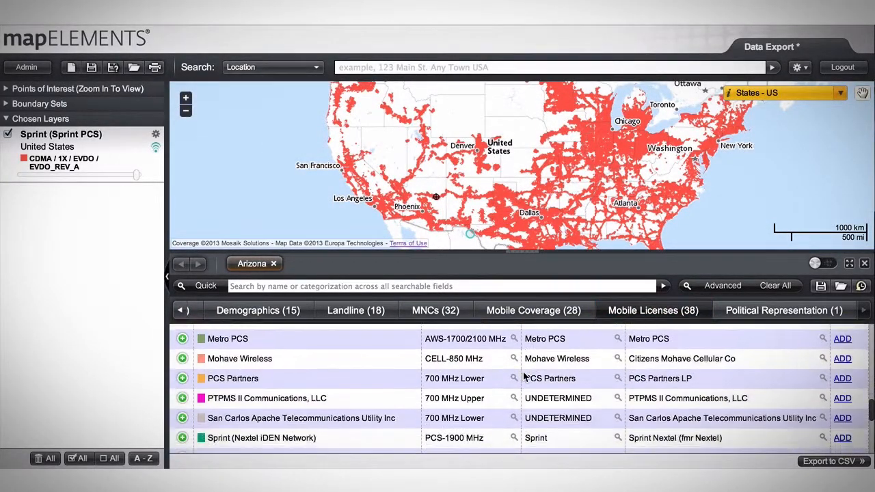
{"action": "scroll", "coordinate": [524, 377], "scroll_direction": "down", "scroll_amount": 1}
{"action": "scroll", "coordinate": [524, 377], "scroll_direction": "up", "scroll_amount": 1}
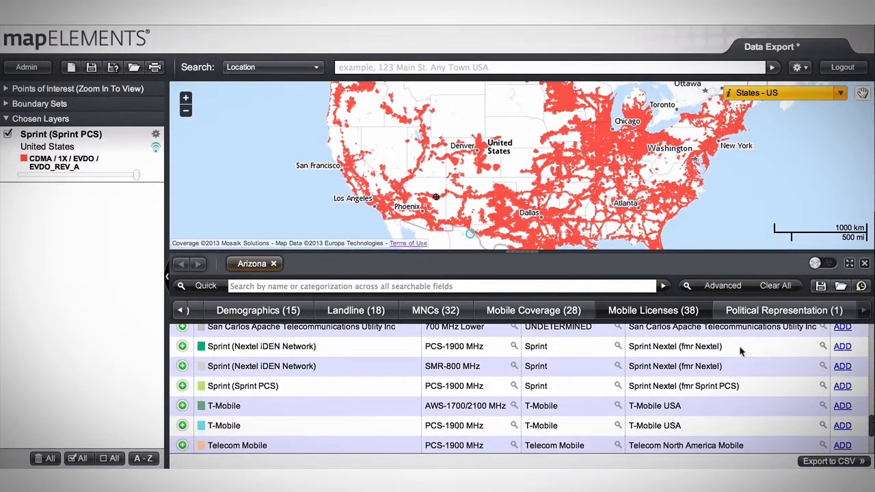
{"action": "left_click", "coordinate": [842, 345]}
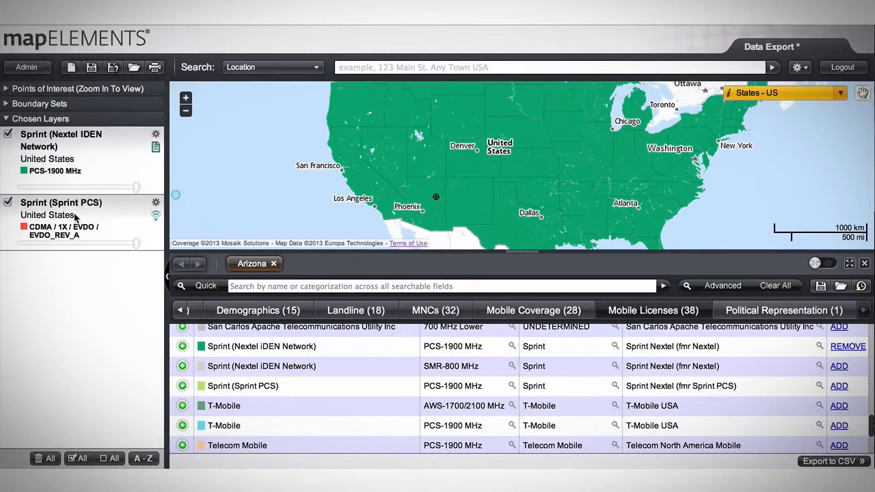
Step: Place the Sprint PCS coverage layer above the Nextel iDEN license layer and recolor the coverage light yellow
{"action": "left_click_drag", "start_coordinate": [75, 216], "coordinate": [76, 158]}
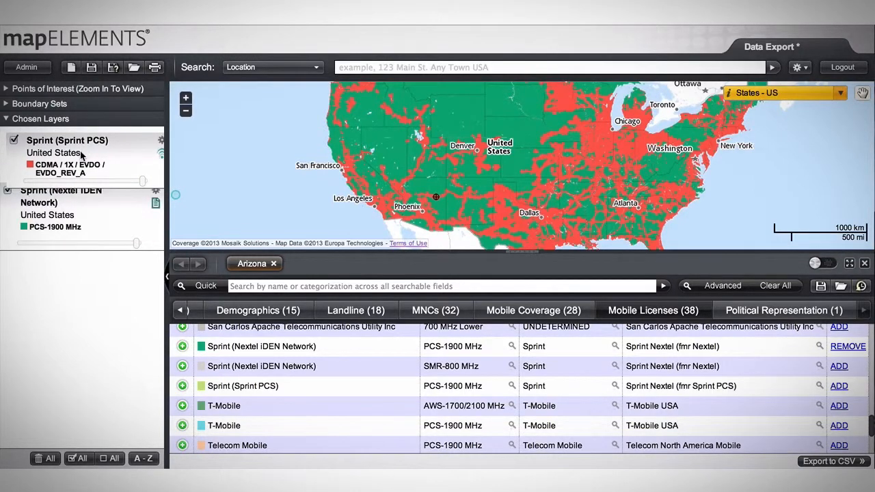
{"action": "left_click", "coordinate": [24, 158]}
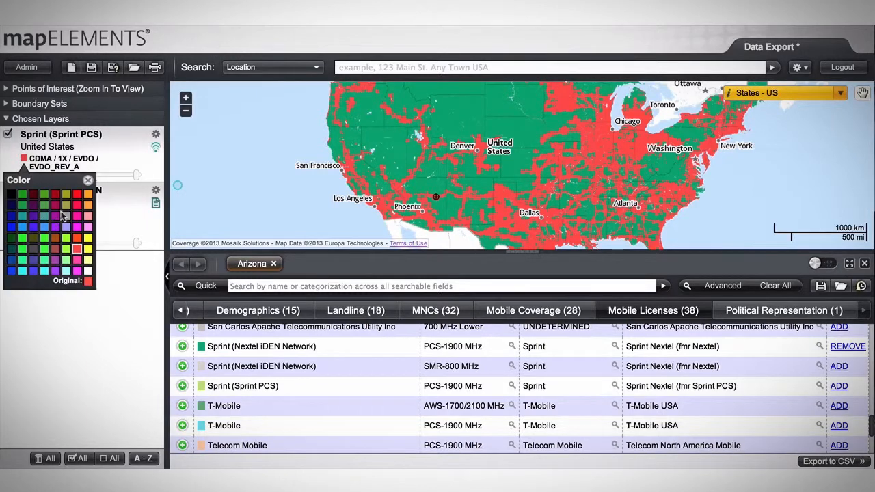
{"action": "left_click", "coordinate": [87, 260]}
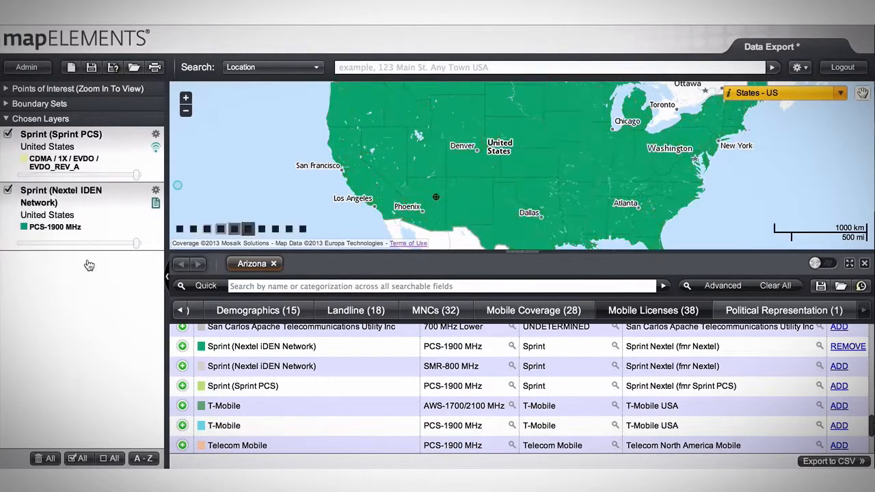
{"action": "left_click_drag", "start_coordinate": [404, 172], "coordinate": [472, 232]}
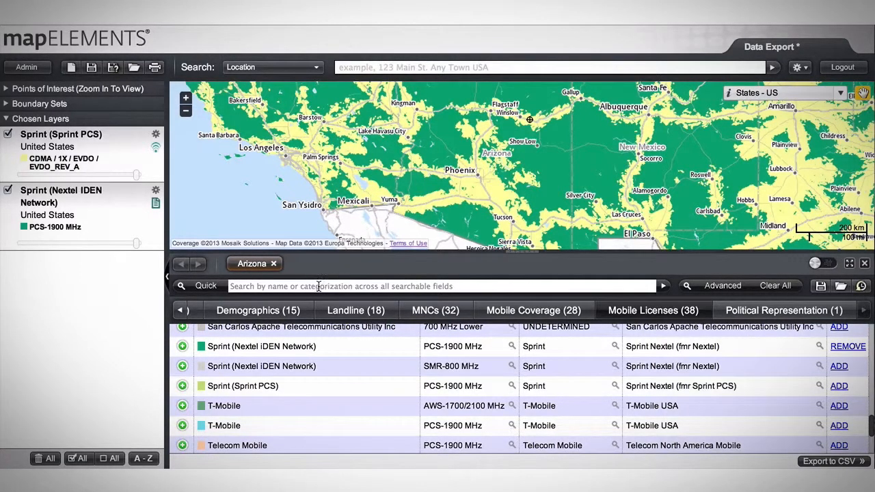
Step: Run a quick search for 1900 within Arizona's records and look through the matching mobile licenses
{"action": "scroll", "coordinate": [341, 365], "scroll_direction": "up", "scroll_amount": 15}
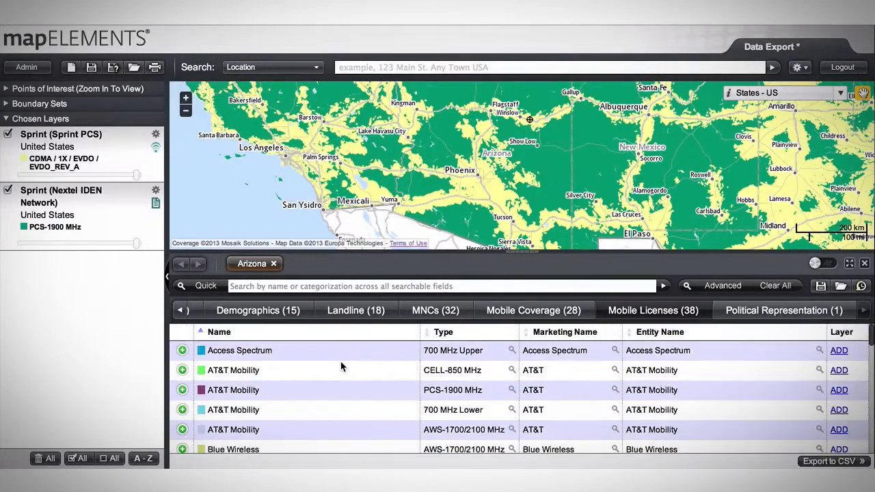
{"action": "scroll", "coordinate": [341, 366], "scroll_direction": "down", "scroll_amount": 1}
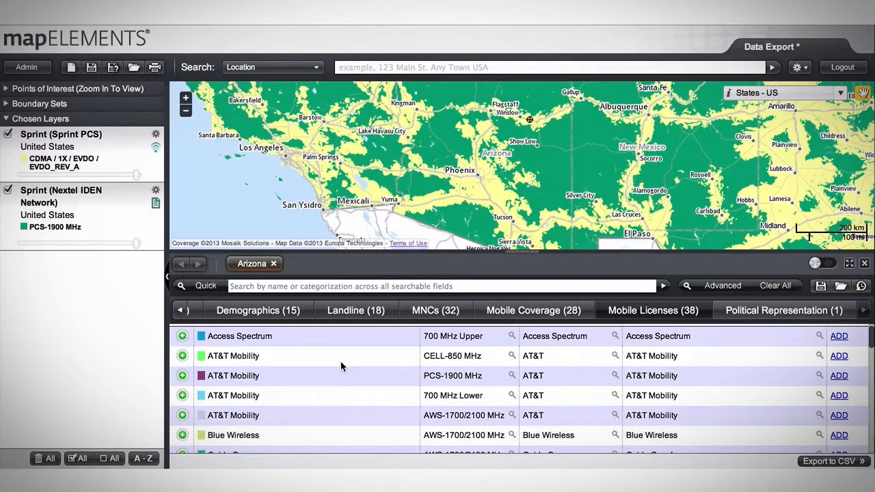
{"action": "scroll", "coordinate": [341, 366], "scroll_direction": "down", "scroll_amount": 15}
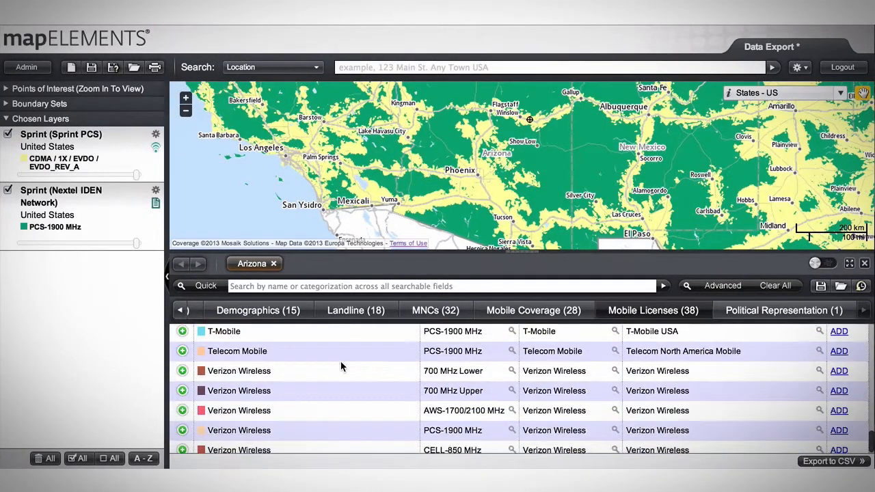
{"action": "scroll", "coordinate": [341, 361], "scroll_direction": "up", "scroll_amount": 3}
{"action": "left_click", "coordinate": [344, 287]}
{"action": "type", "text": "1900"}
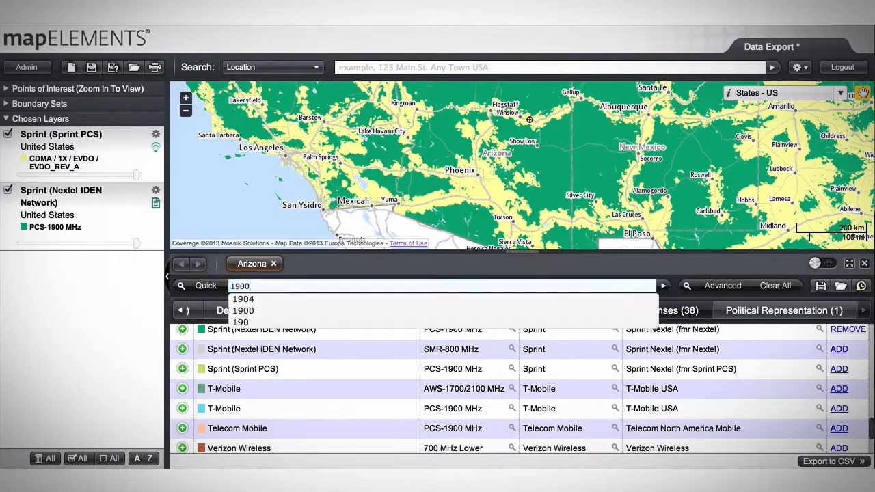
{"action": "key", "text": "Return"}
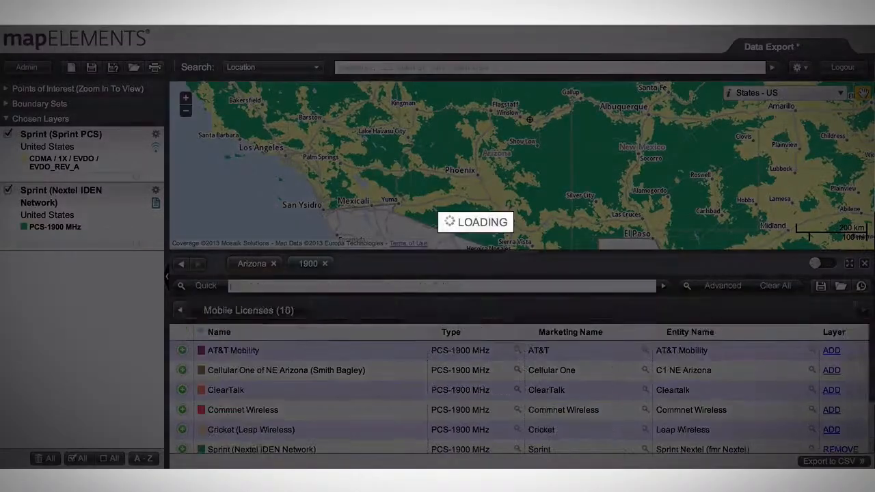
{"action": "scroll", "coordinate": [375, 389], "scroll_direction": "down", "scroll_amount": 3}
{"action": "scroll", "coordinate": [374, 389], "scroll_direction": "down", "scroll_amount": 1}
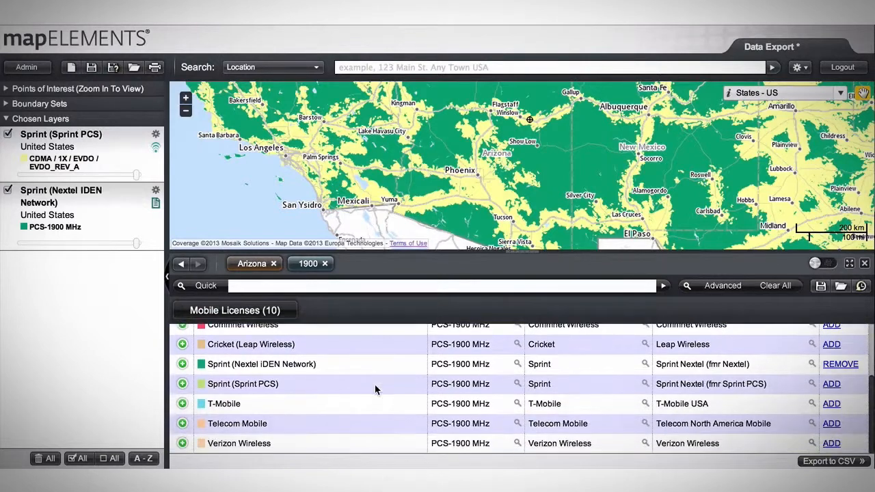
{"action": "scroll", "coordinate": [374, 390], "scroll_direction": "up", "scroll_amount": 2}
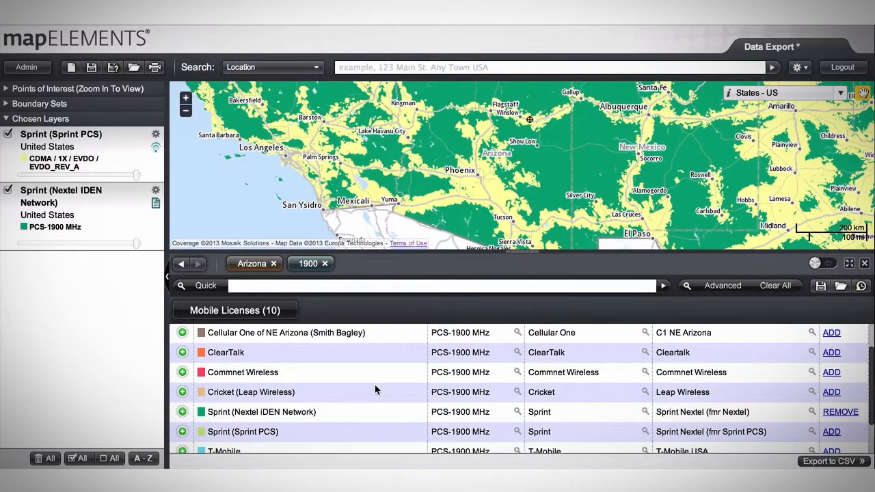
Step: Enlarge the inspector over the map and view the license details of the Sprint (Nextel iDEN Network) entry
{"action": "left_click", "coordinate": [851, 267]}
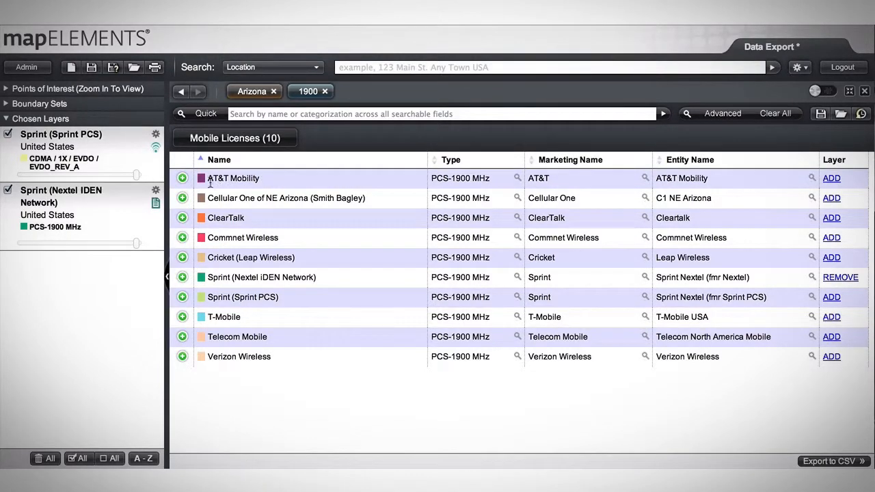
{"action": "left_click", "coordinate": [183, 277]}
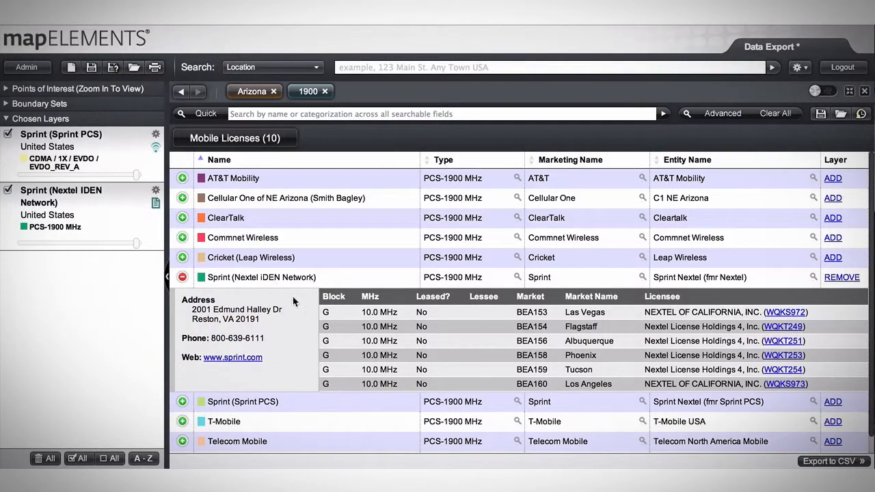
{"action": "left_click", "coordinate": [183, 278]}
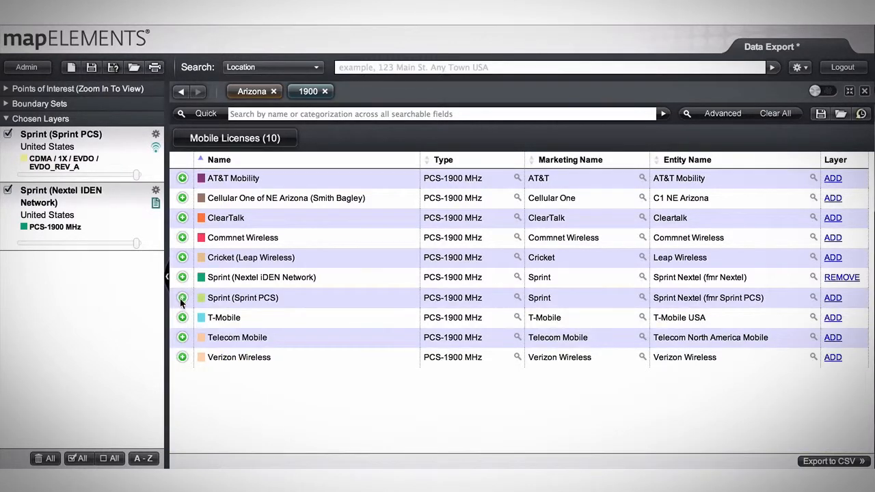
Step: View the Sprint (Sprint PCS) license details, open the license record for the Las Vegas market, and collapse the details
{"action": "left_click", "coordinate": [182, 298]}
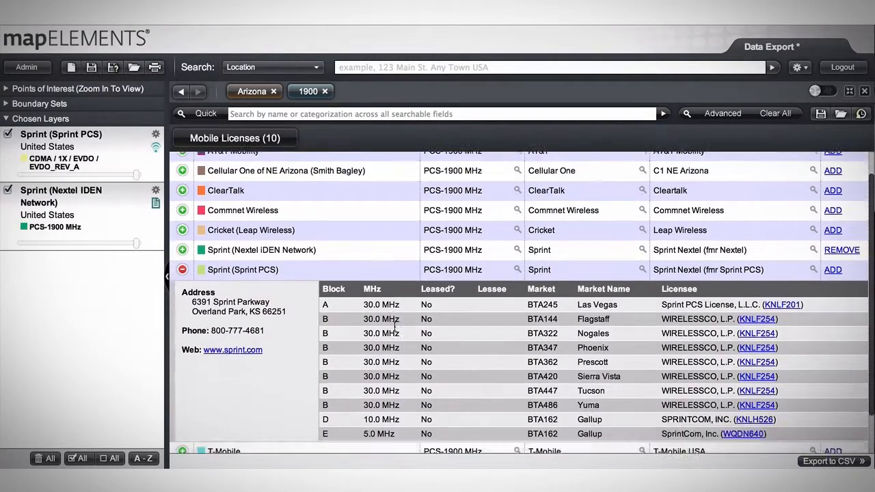
{"action": "scroll", "coordinate": [395, 329], "scroll_direction": "down", "scroll_amount": 2}
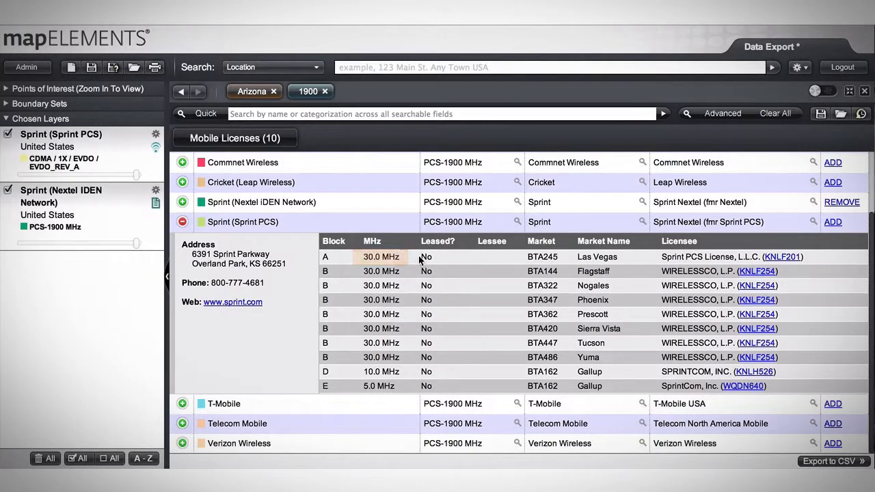
{"action": "left_click", "coordinate": [792, 258]}
{"action": "left_click", "coordinate": [233, 228]}
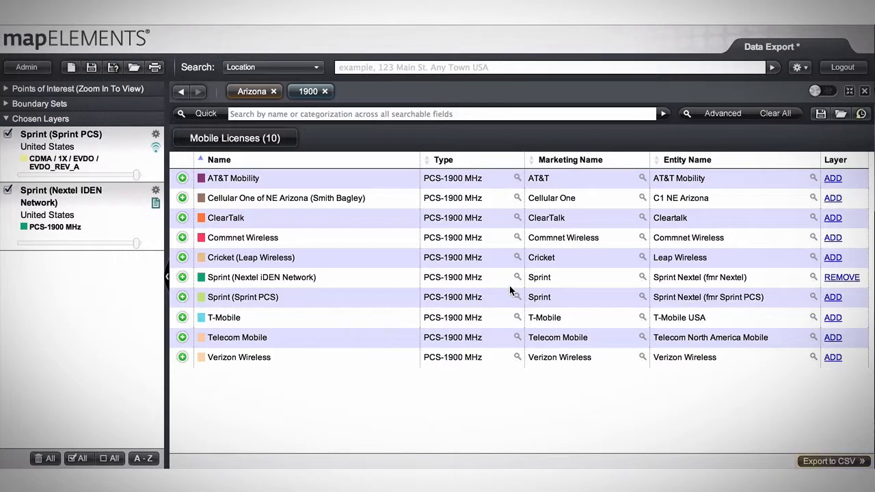
Step: Export the Arizona 1900 mobile licenses to CSV with expanded data and e-mail notification, and open the downloaded file in Excel
{"action": "left_click", "coordinate": [829, 462]}
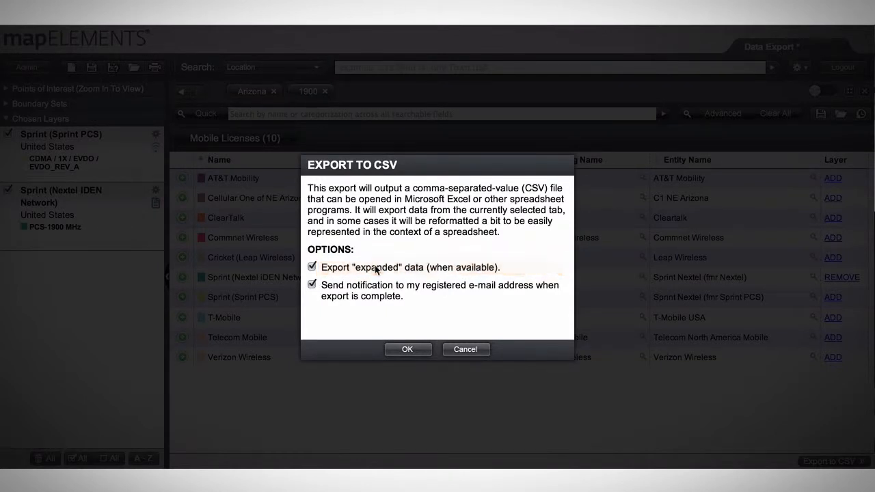
{"action": "left_click", "coordinate": [407, 348]}
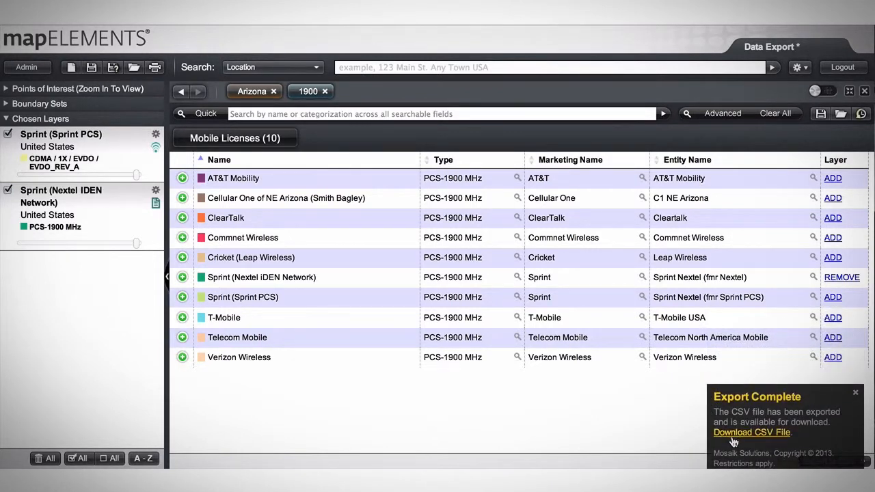
{"action": "left_click", "coordinate": [733, 438]}
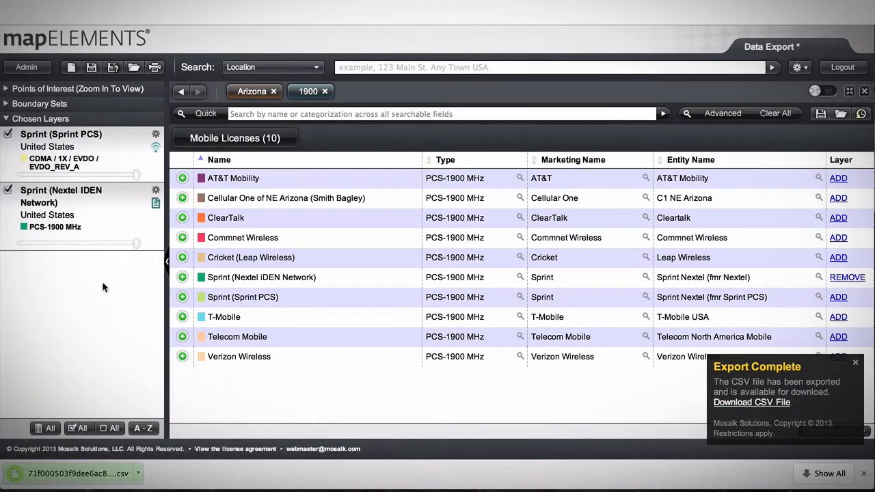
{"action": "left_click", "coordinate": [72, 473]}
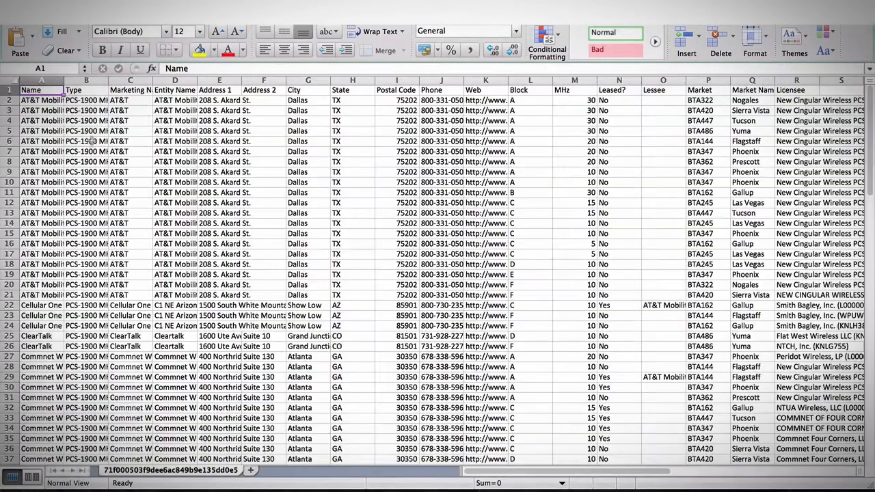
Step: Fit all column widths of the exported sheet to their contents and delete the export notification e-mail
{"action": "left_click", "coordinate": [11, 82]}
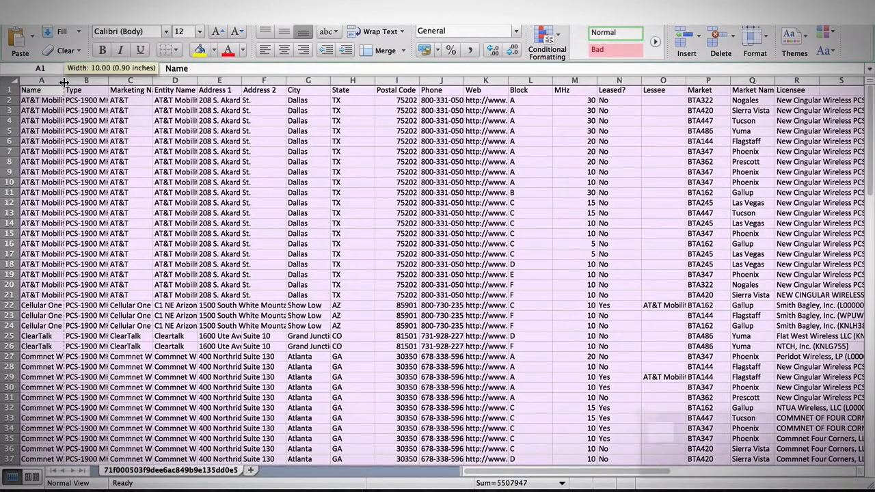
{"action": "double_click", "coordinate": [64, 82]}
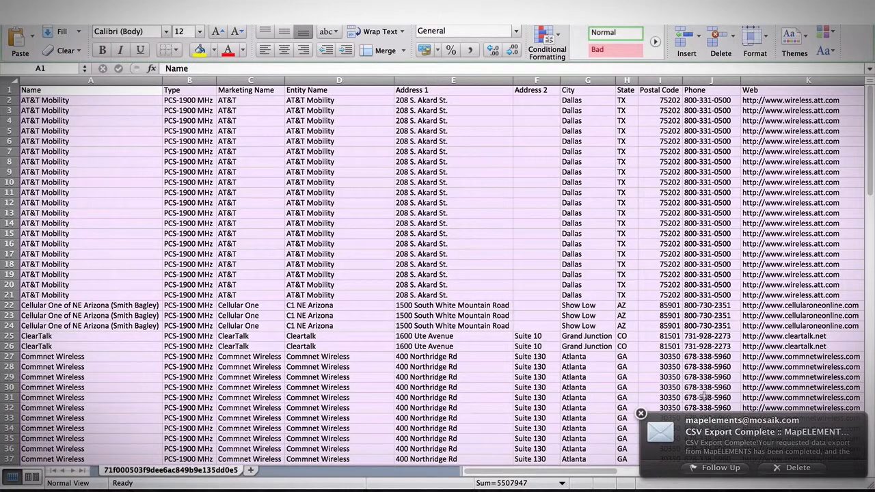
{"action": "left_click", "coordinate": [793, 469]}
{"action": "left_click", "coordinate": [114, 164]}
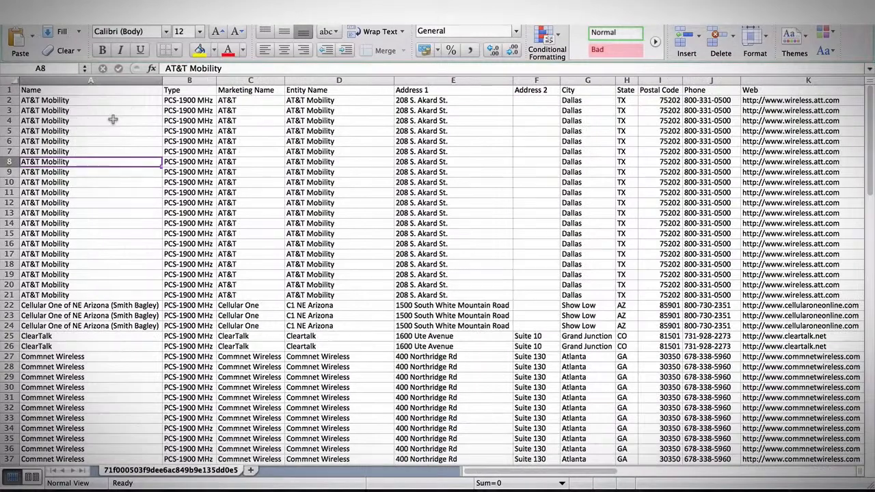
Step: Look through the exported license records across all columns, from carrier name to licensee, and down through the Sprint and T-Mobile rows
{"action": "left_click", "coordinate": [186, 99]}
{"action": "key", "text": "Right"}
{"action": "key", "text": "Right"}
{"action": "key", "text": "Right"}
{"action": "key", "text": "Right"}
{"action": "key", "text": "Right"}
{"action": "key", "text": "Right"}
{"action": "key", "text": "Right"}
{"action": "key", "text": "Right"}
{"action": "key", "text": "Right"}
{"action": "key", "text": "Right"}
{"action": "key", "text": "Right"}
{"action": "key", "text": "Right"}
{"action": "key", "text": "Right"}
{"action": "key", "text": "Right"}
{"action": "key", "text": "Right"}
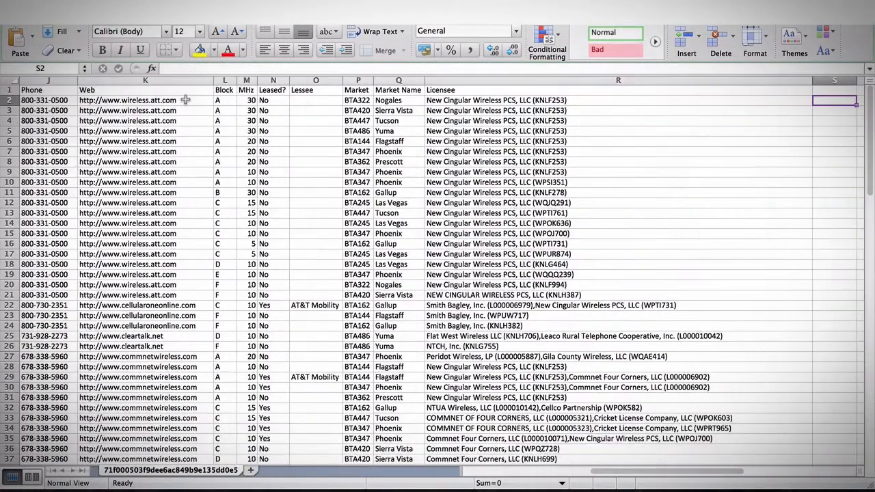
{"action": "key", "text": "Home"}
{"action": "scroll", "coordinate": [156, 152], "scroll_direction": "right", "scroll_amount": 5}
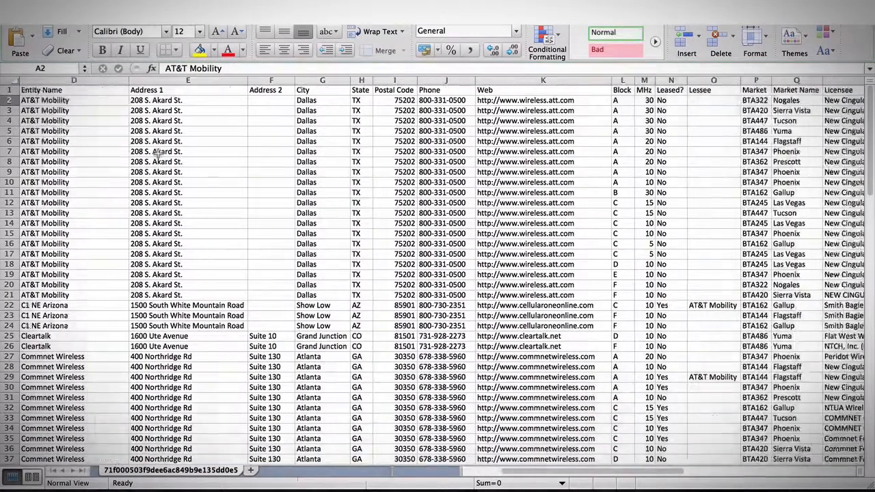
{"action": "scroll", "coordinate": [156, 152], "scroll_direction": "down", "scroll_amount": 13}
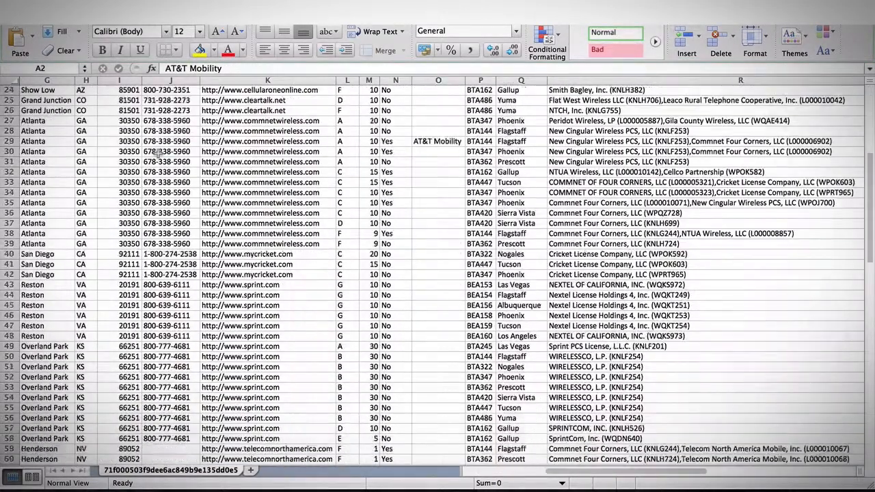
{"action": "scroll", "coordinate": [157, 153], "scroll_direction": "left", "scroll_amount": 5}
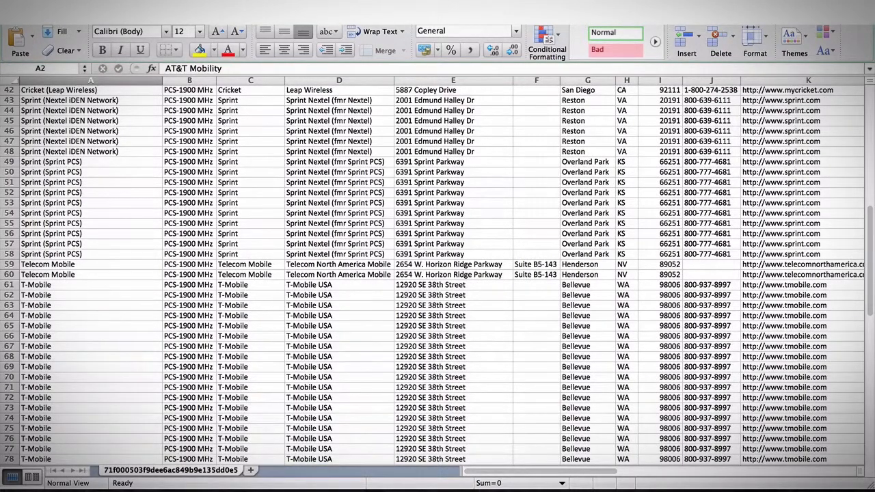
{"action": "left_click", "coordinate": [156, 182]}
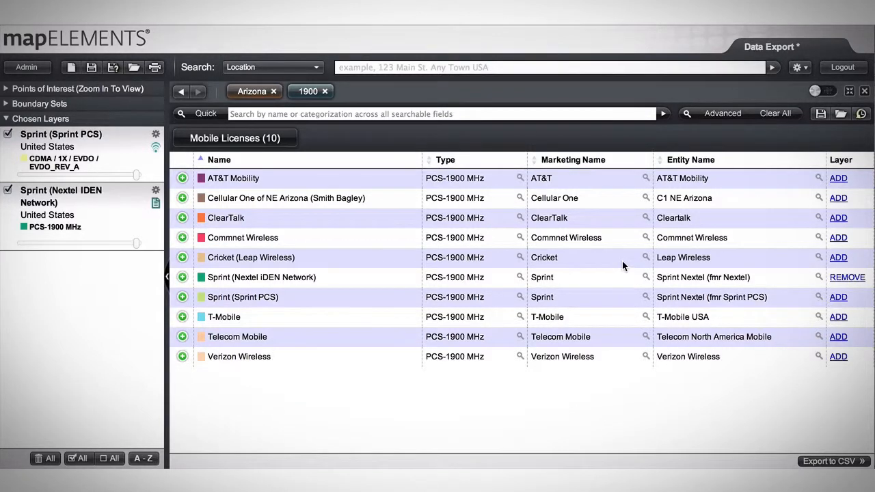
Step: Switch back to MapElements, collapse the inspector to show the full map, and zoom in on the Sprint layers around central Arizona
{"action": "left_click", "coordinate": [849, 92]}
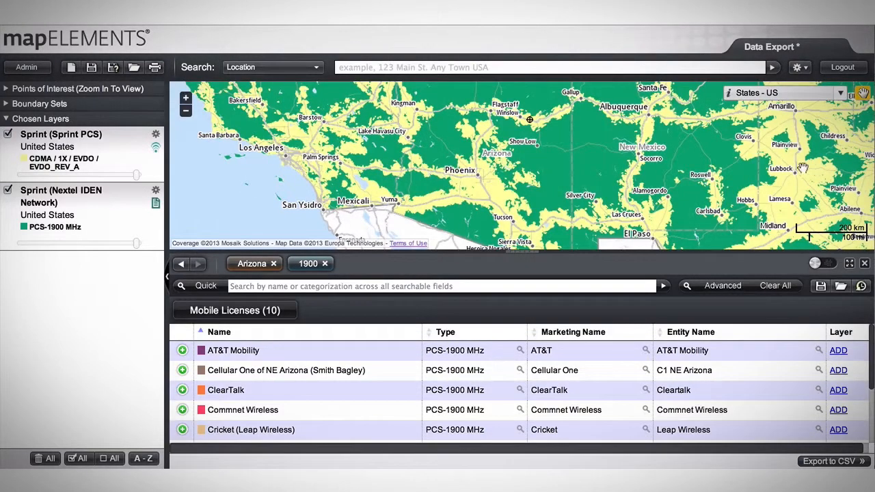
{"action": "left_click", "coordinate": [865, 263]}
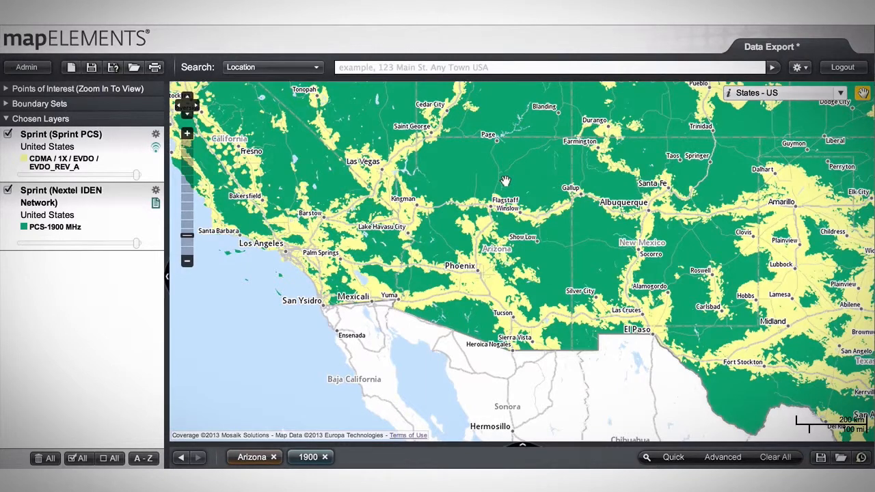
{"action": "left_click_drag", "start_coordinate": [505, 181], "coordinate": [546, 237]}
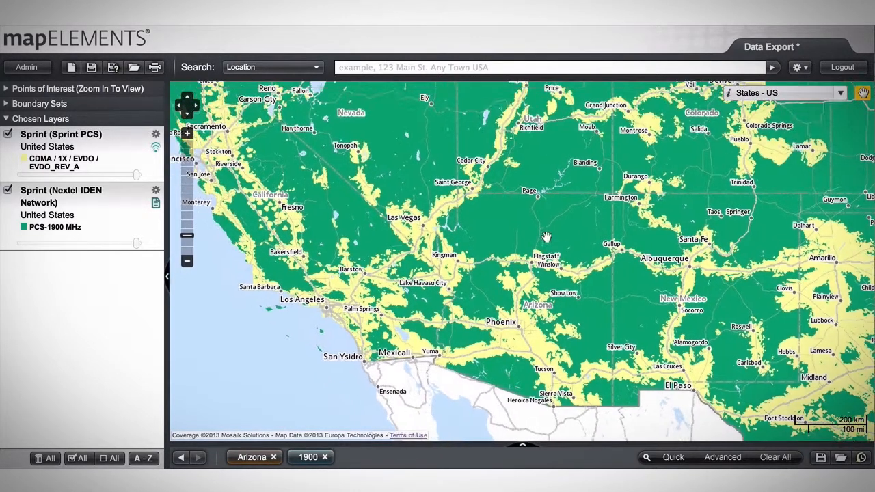
{"action": "double_click", "coordinate": [575, 351]}
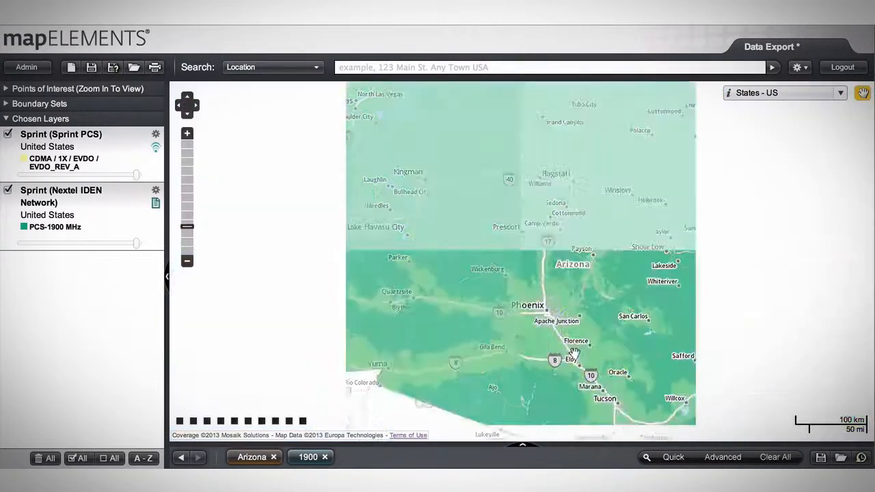
{"action": "double_click", "coordinate": [527, 262]}
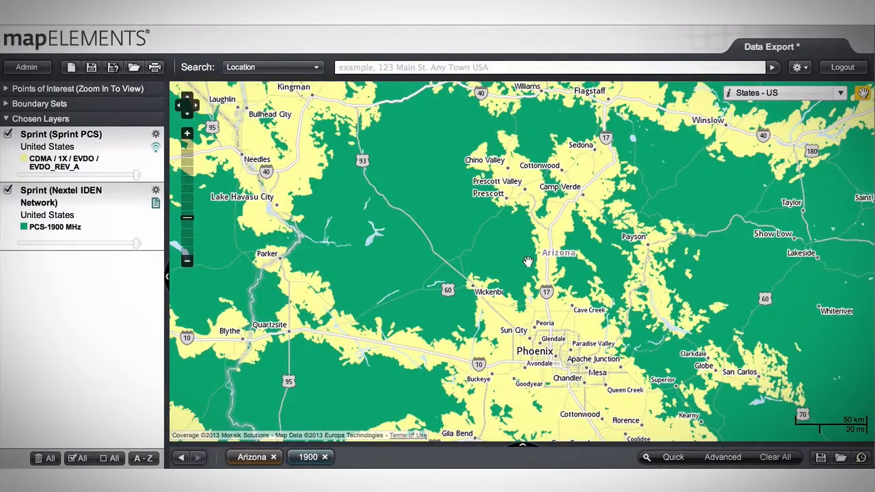